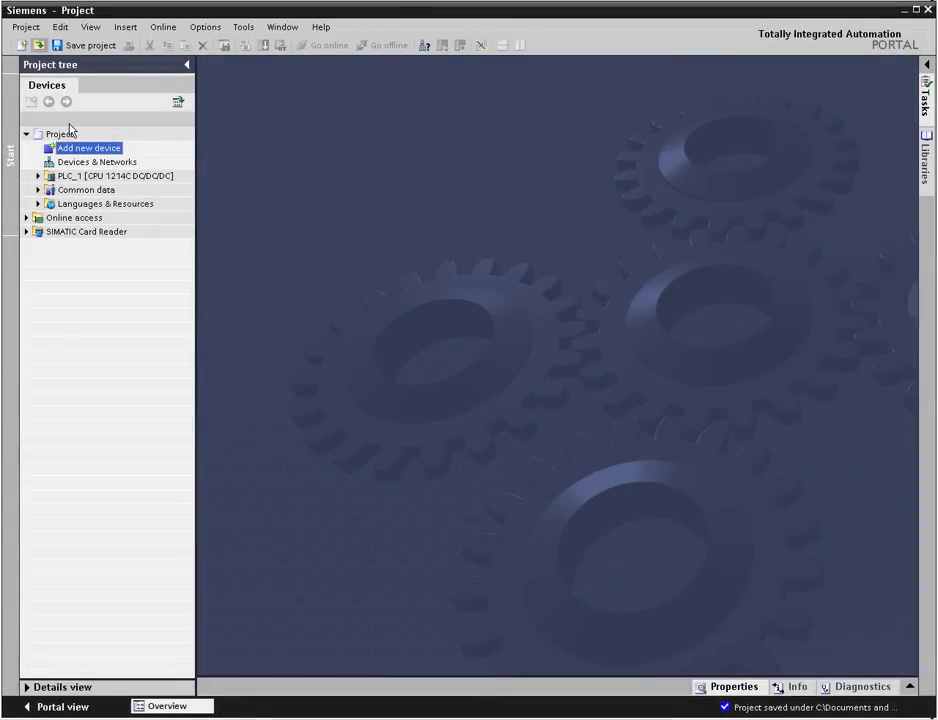
Add a KTP600 PN panel from SIMATIC HMI > 6" Display, starting its device wizard
{"action": "double_click", "coordinate": [86, 148]}
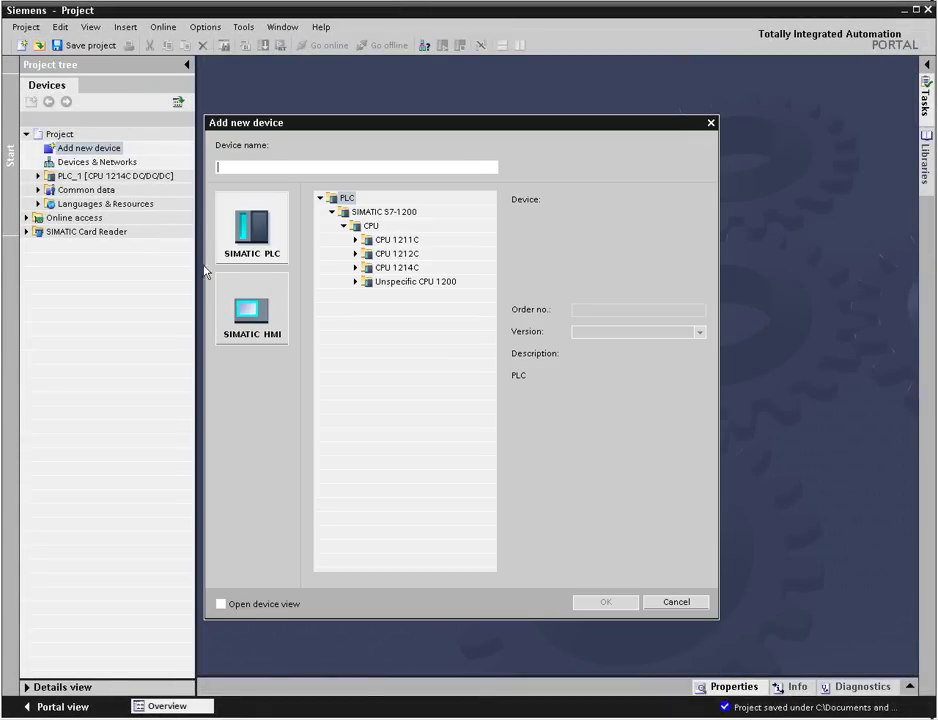
{"action": "left_click", "coordinate": [250, 313]}
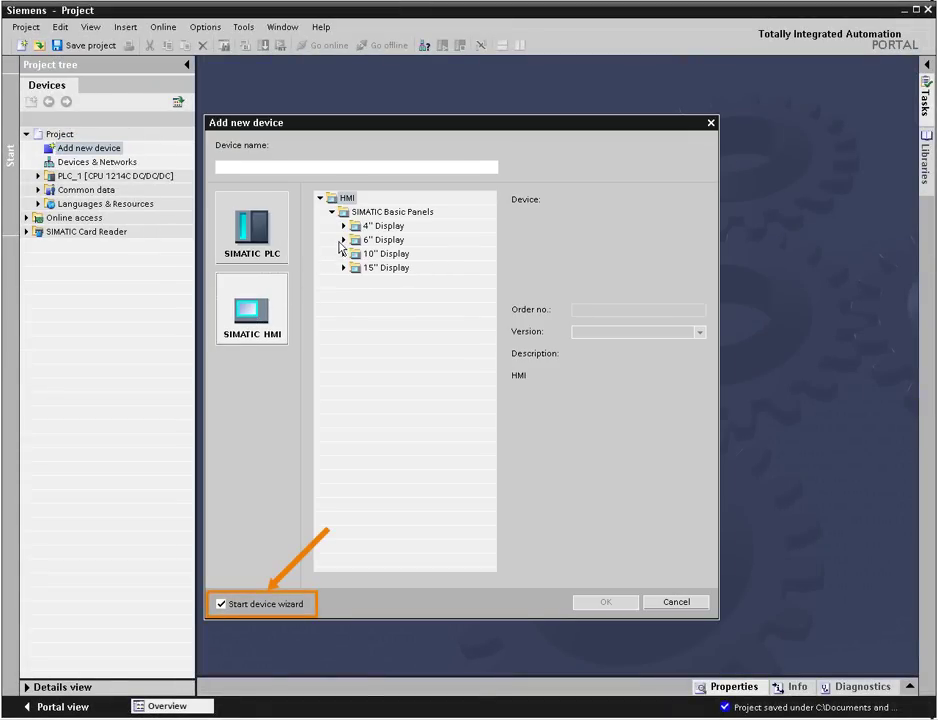
{"action": "left_click", "coordinate": [344, 240]}
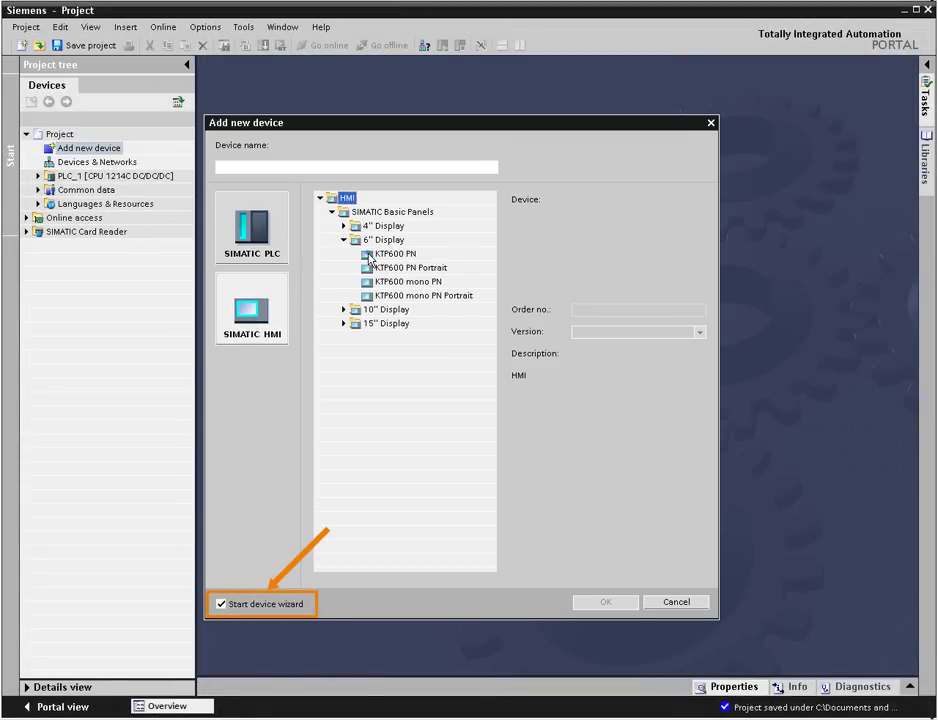
{"action": "left_click", "coordinate": [369, 258]}
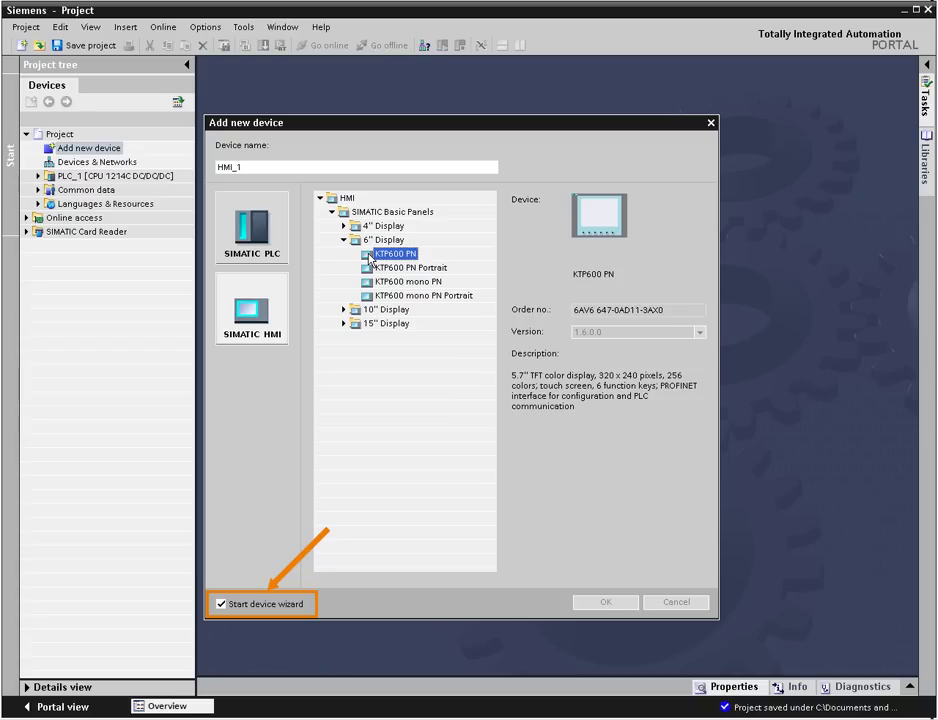
{"action": "double_click", "coordinate": [369, 258]}
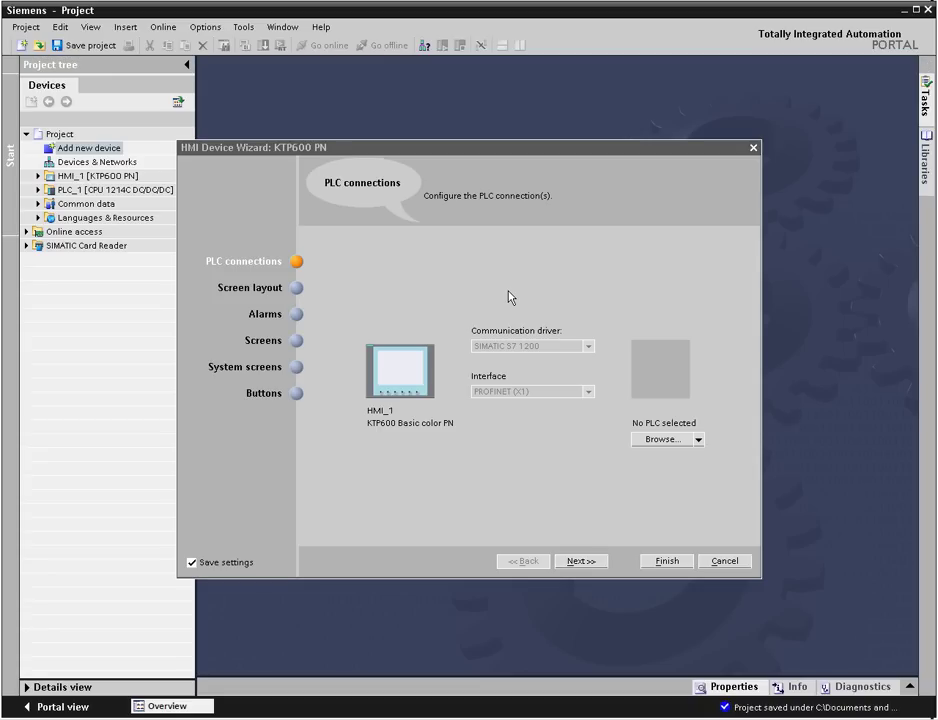
Select and confirm PLC_1 as the HMI's PROFINET connection partner, then continue
{"action": "left_click", "coordinate": [699, 440]}
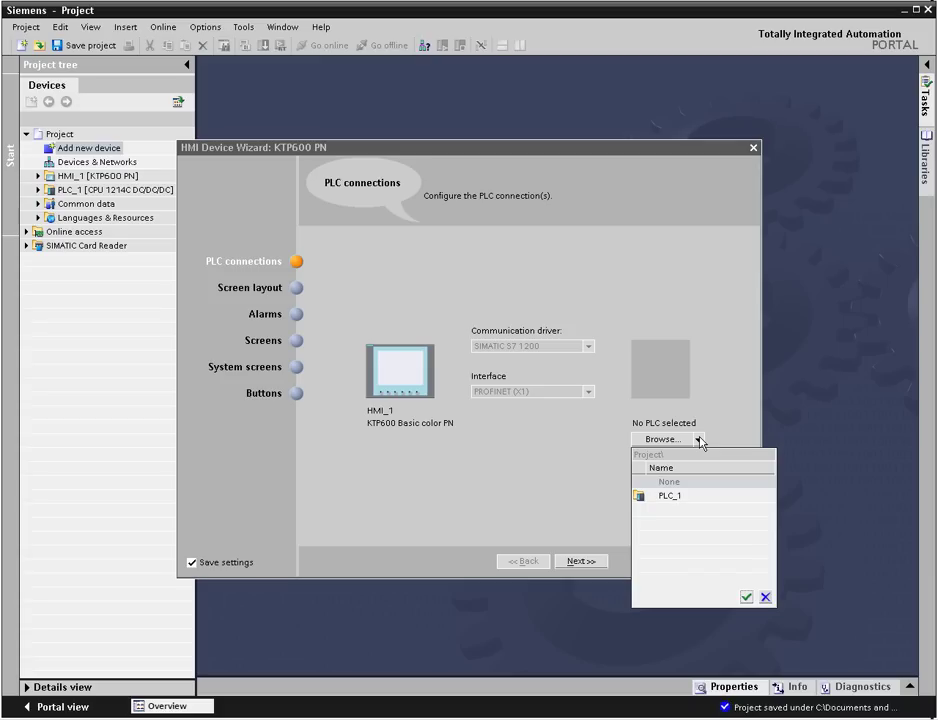
{"action": "left_click", "coordinate": [696, 499]}
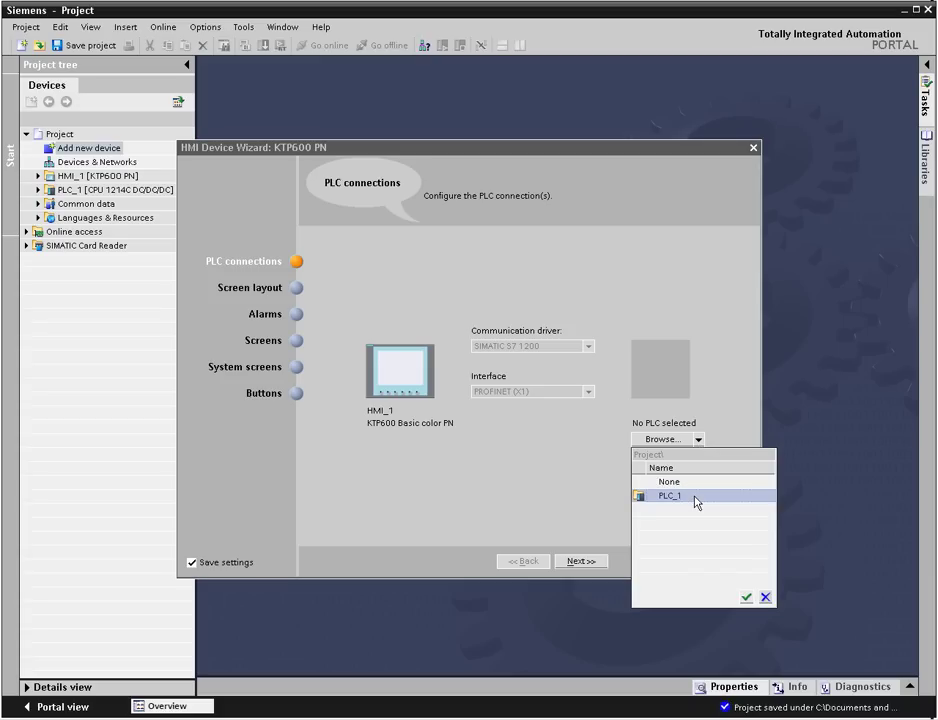
{"action": "left_click", "coordinate": [746, 597]}
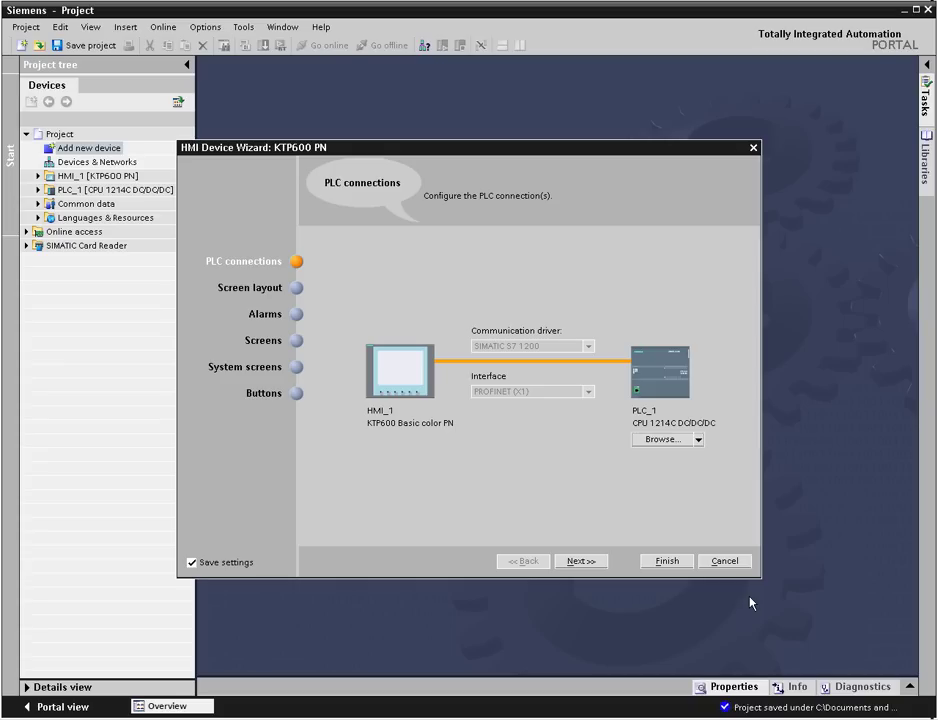
{"action": "left_click", "coordinate": [580, 561]}
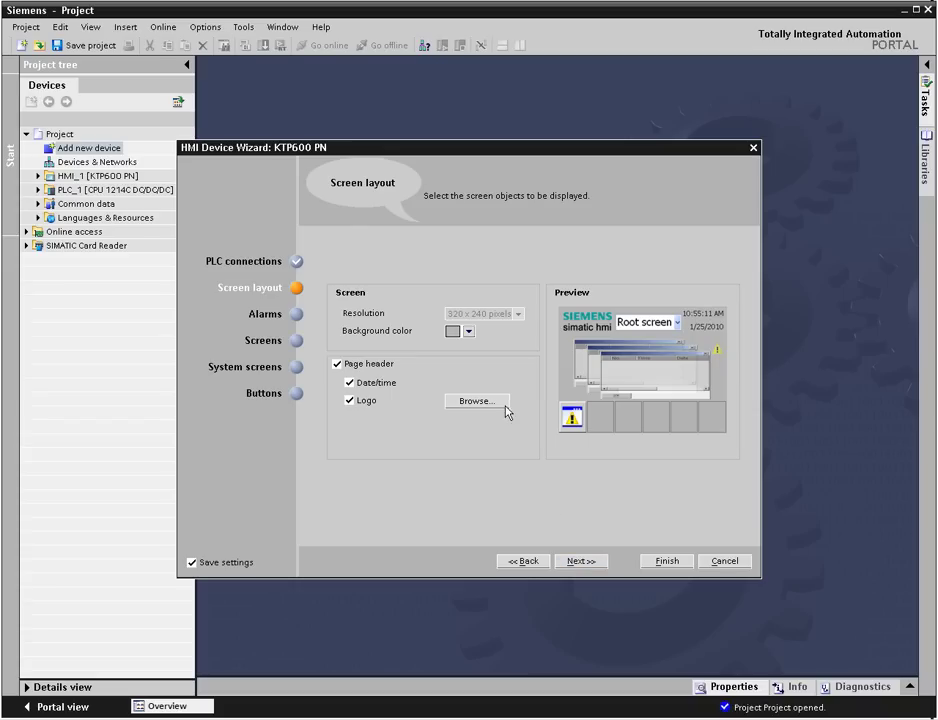
Keep the default background colour and leave the page header enabled
{"action": "left_click", "coordinate": [470, 332]}
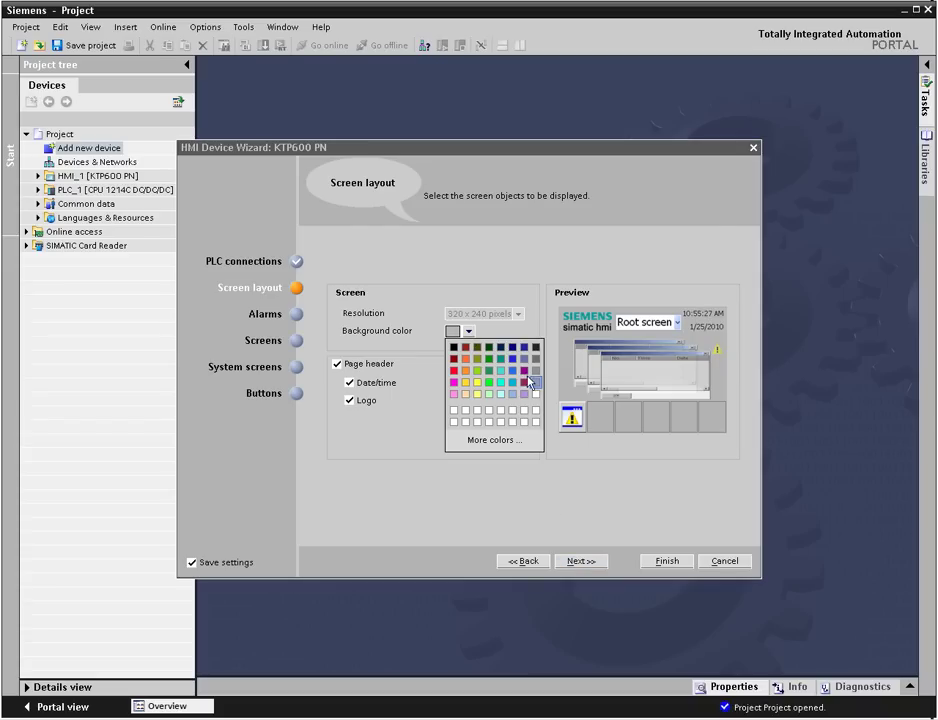
{"action": "left_click", "coordinate": [532, 385]}
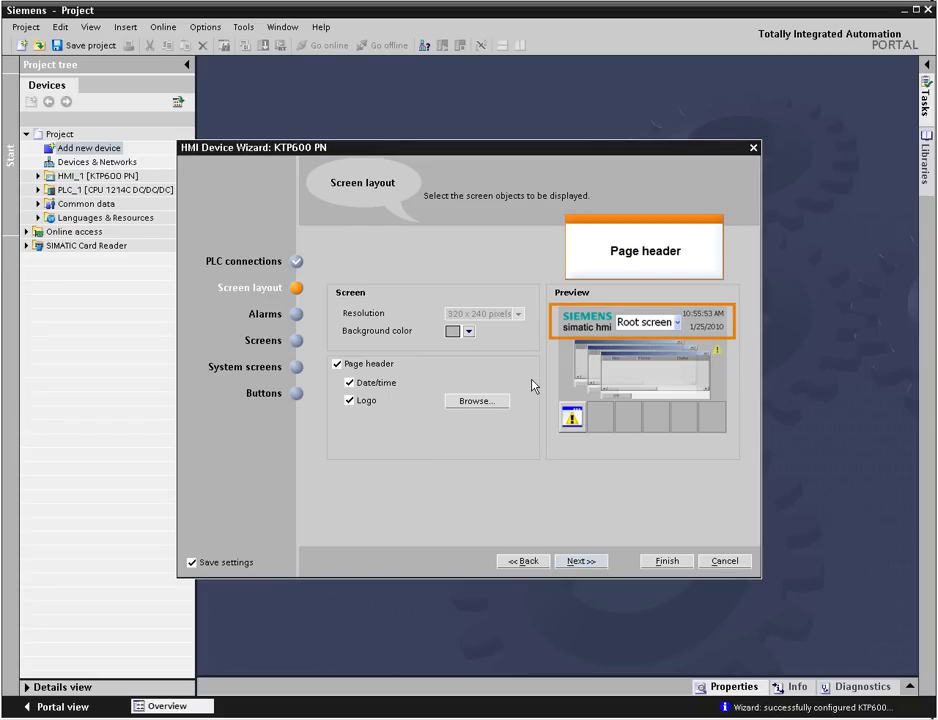
{"action": "left_click", "coordinate": [337, 366]}
{"action": "left_click", "coordinate": [337, 365]}
{"action": "left_click", "coordinate": [337, 365]}
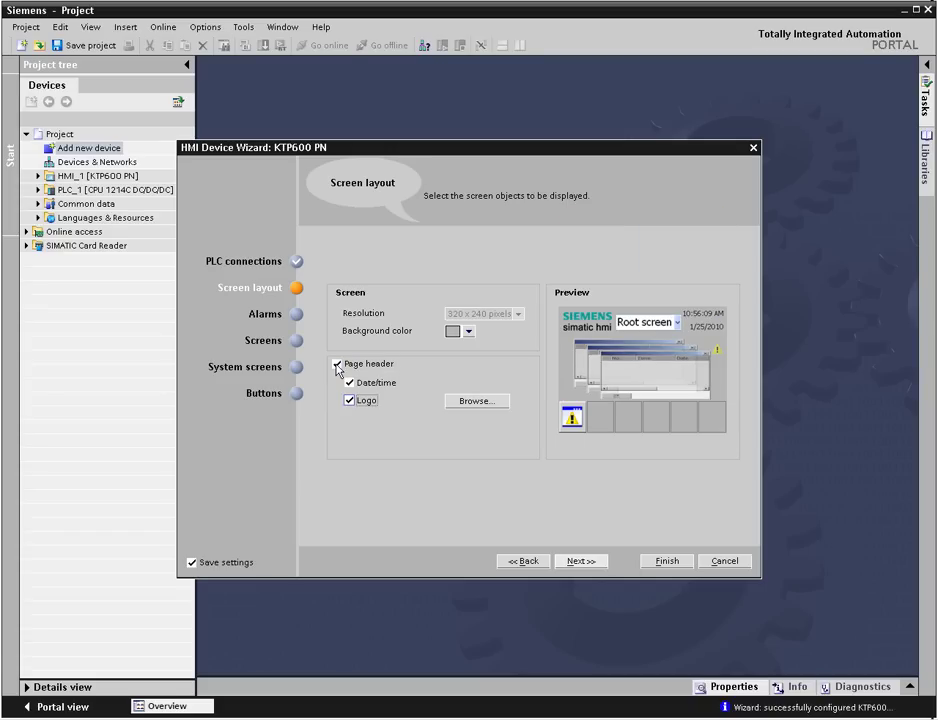
Set the header logo to an image from Siemens Logotypes > Petrol_Logo, then continue
{"action": "left_click", "coordinate": [470, 403]}
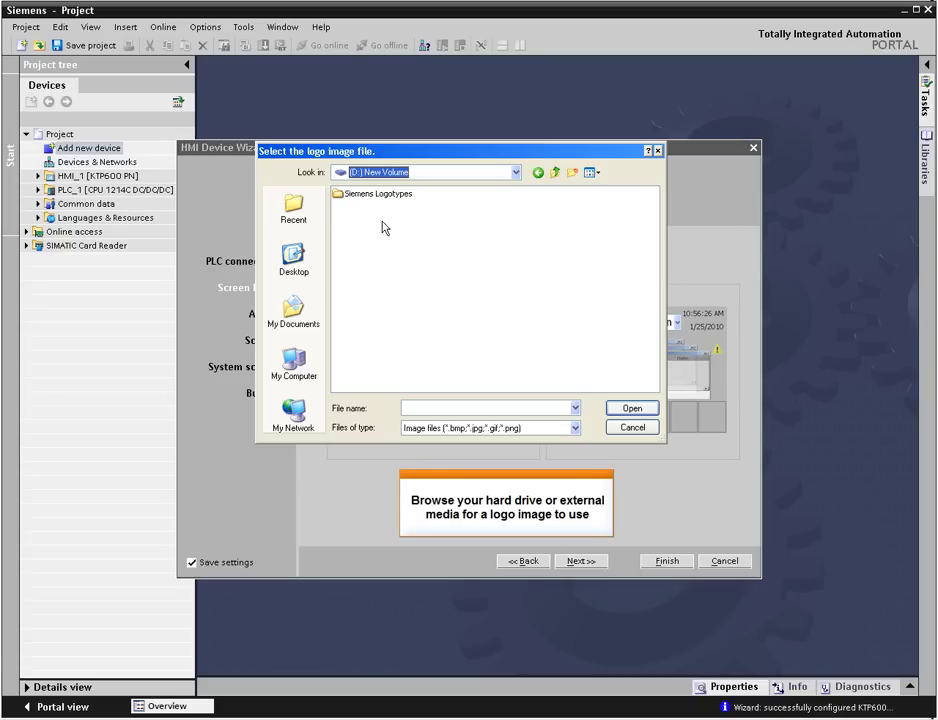
{"action": "double_click", "coordinate": [369, 196]}
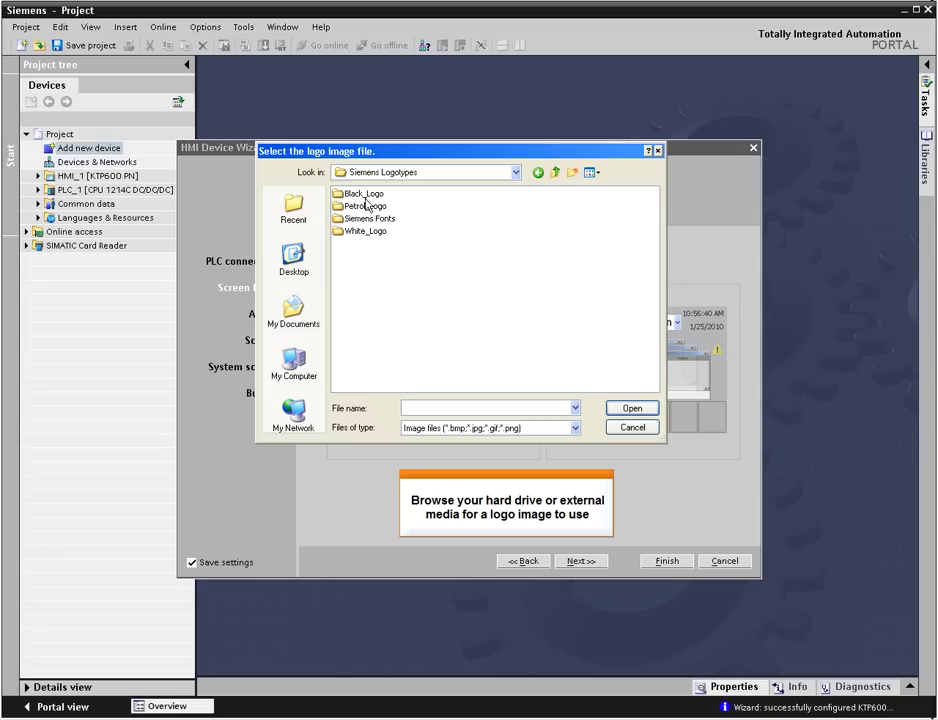
{"action": "double_click", "coordinate": [365, 205]}
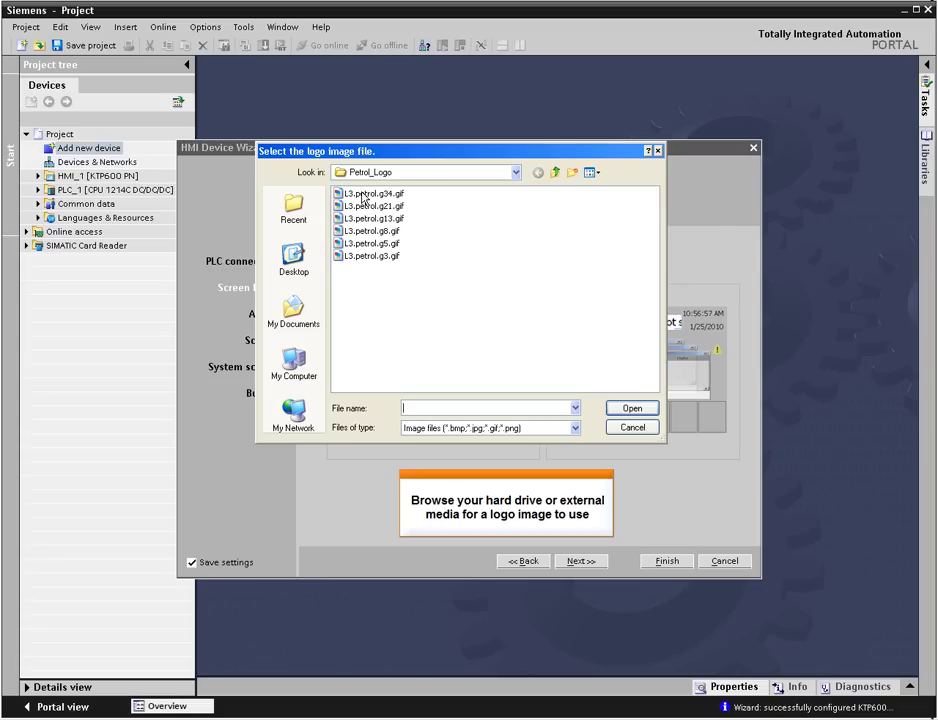
{"action": "double_click", "coordinate": [362, 199]}
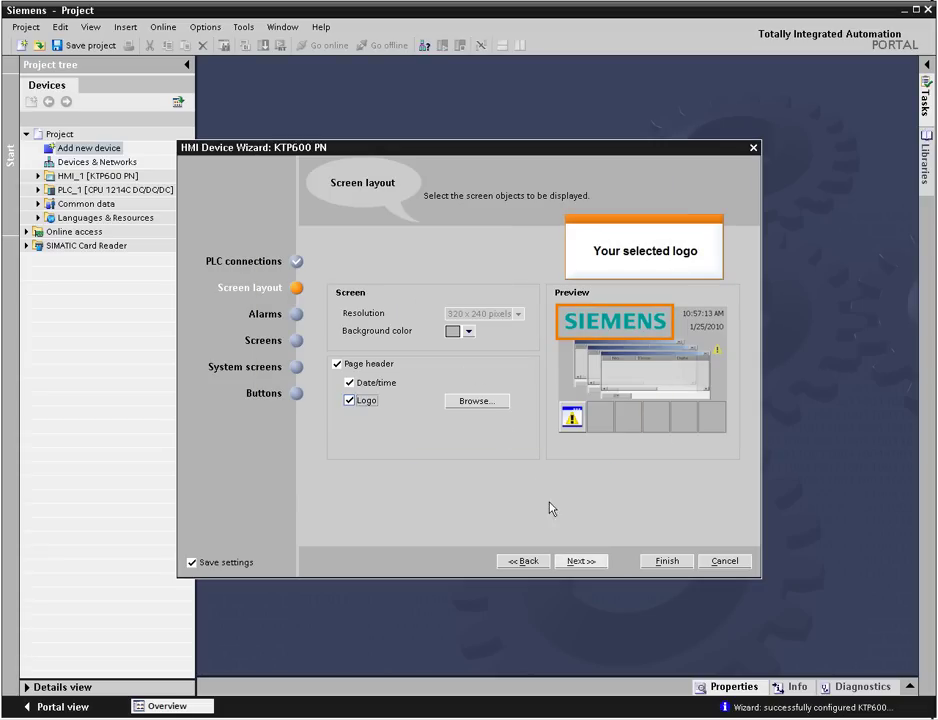
{"action": "left_click", "coordinate": [586, 563]}
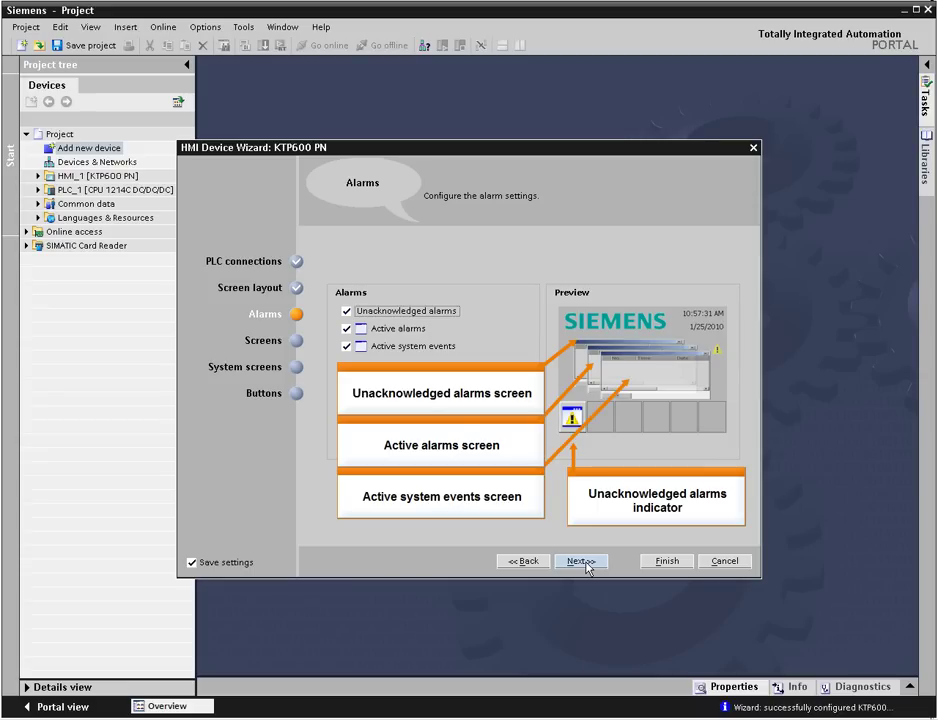
Keep the Unacknowledged alarms screen enabled and continue to the Screens step
{"action": "left_click", "coordinate": [347, 312]}
{"action": "left_click", "coordinate": [347, 312]}
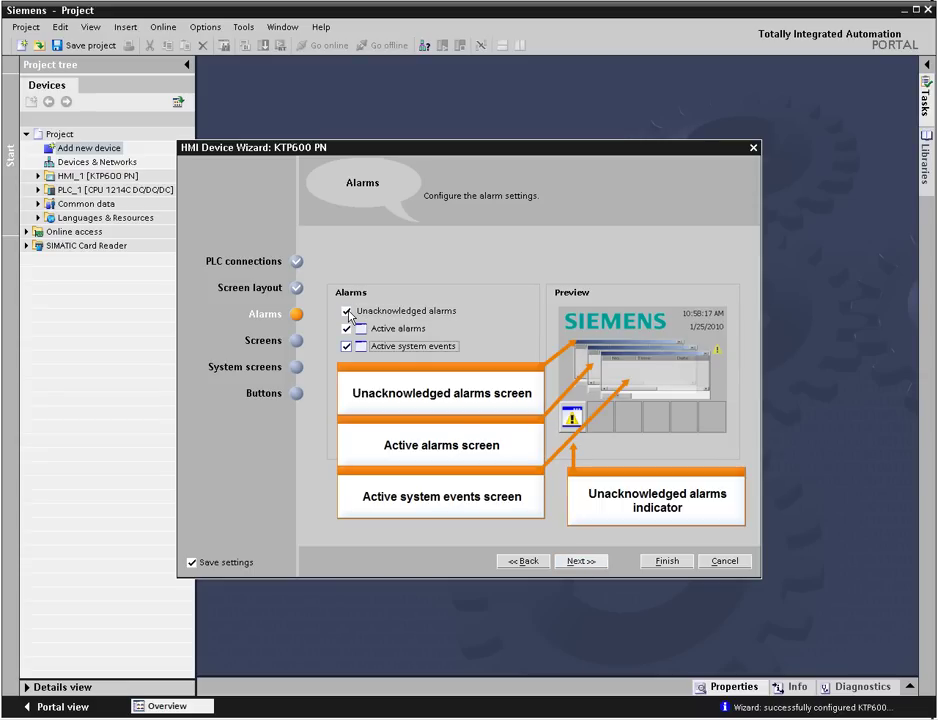
{"action": "left_click", "coordinate": [298, 341]}
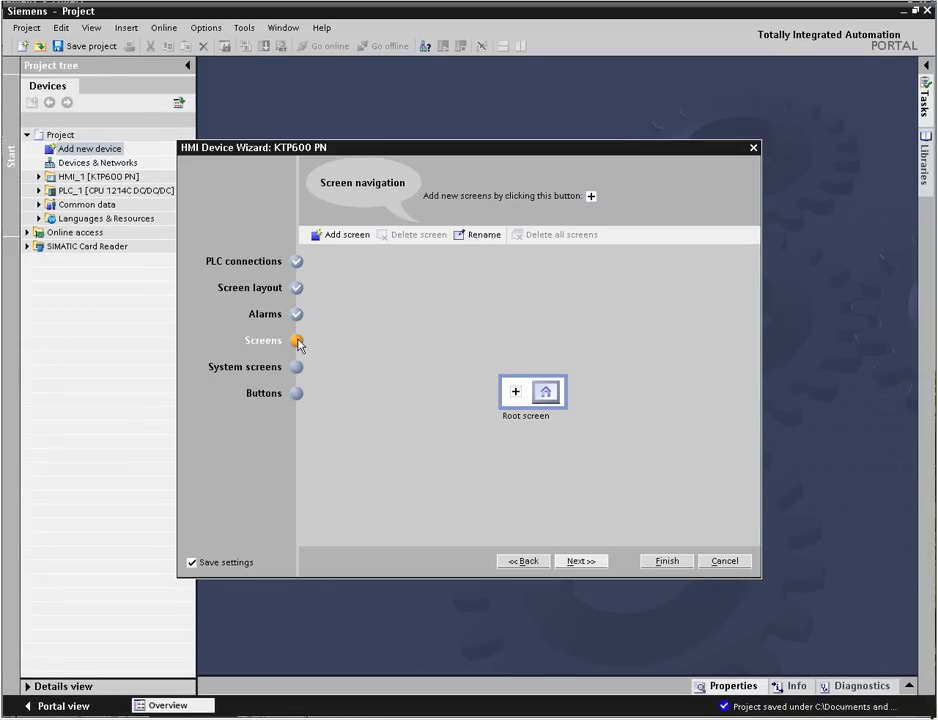
Add Screen0 through Screen4 to the navigation tree, then delete Screen2
{"action": "left_click", "coordinate": [515, 392]}
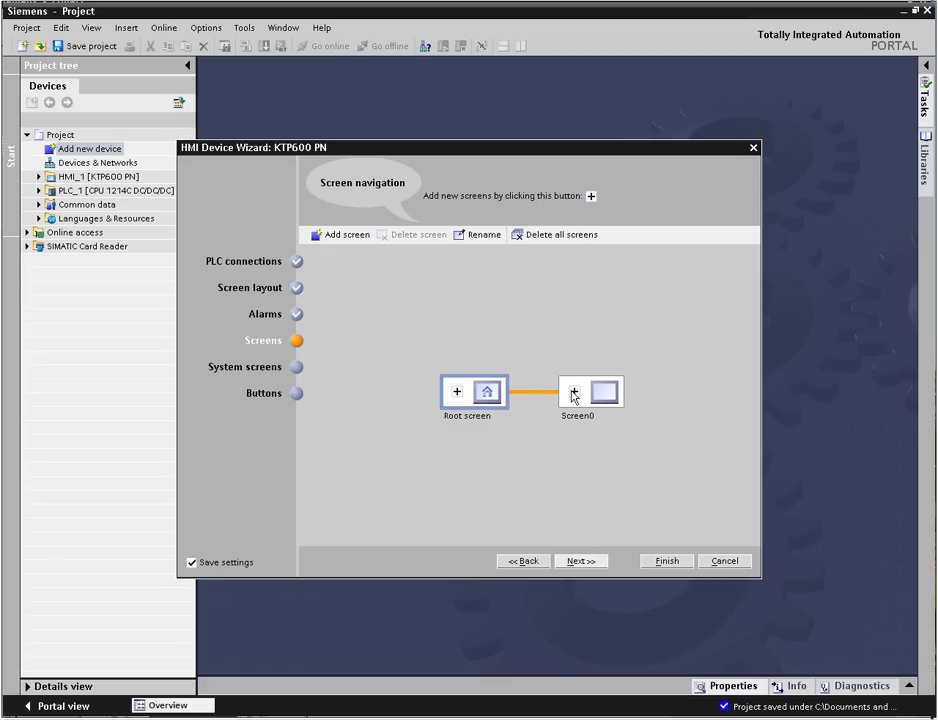
{"action": "left_click", "coordinate": [574, 391]}
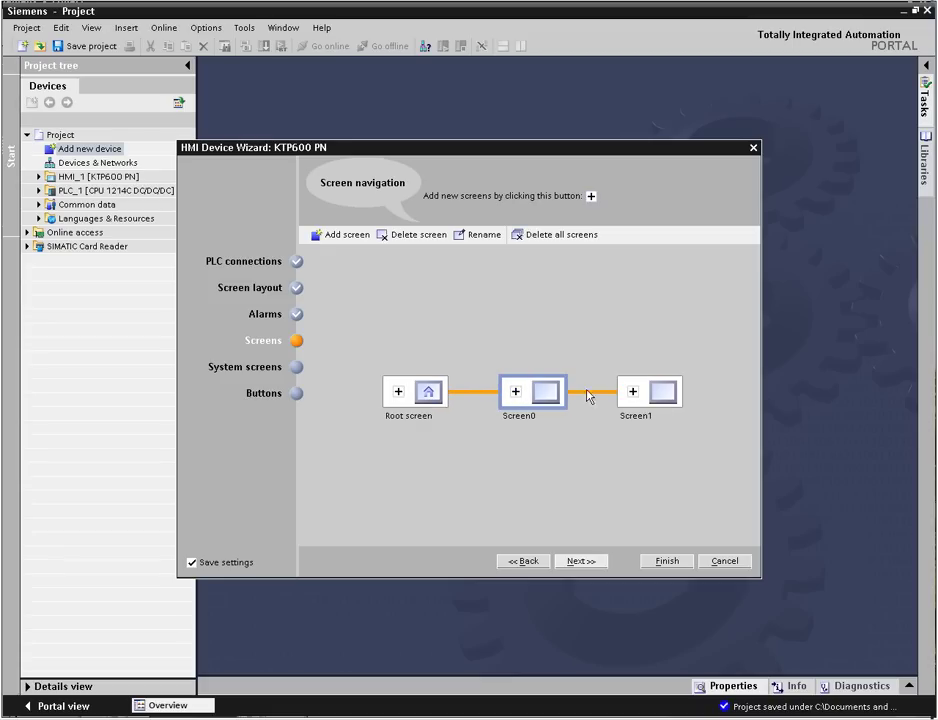
{"action": "left_click", "coordinate": [631, 393]}
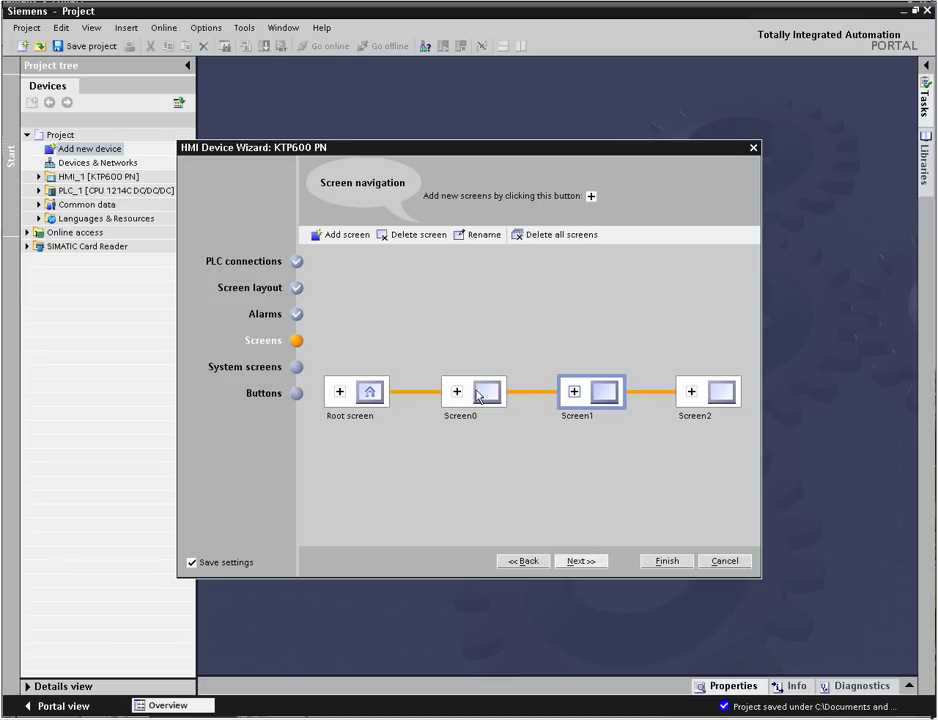
{"action": "left_click", "coordinate": [457, 391]}
{"action": "left_click", "coordinate": [574, 361]}
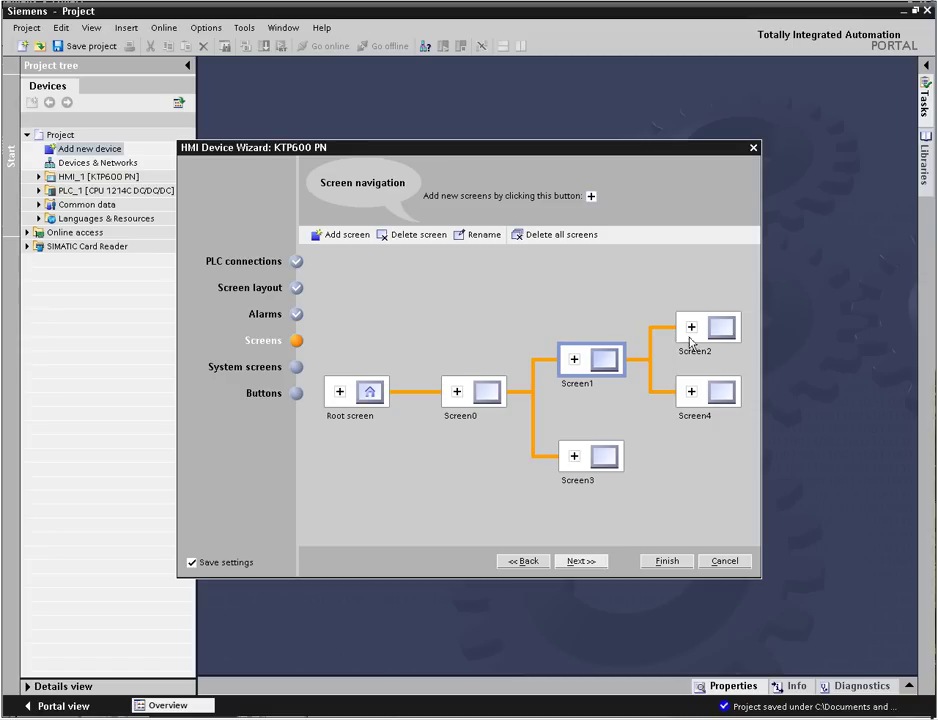
{"action": "left_click", "coordinate": [721, 336]}
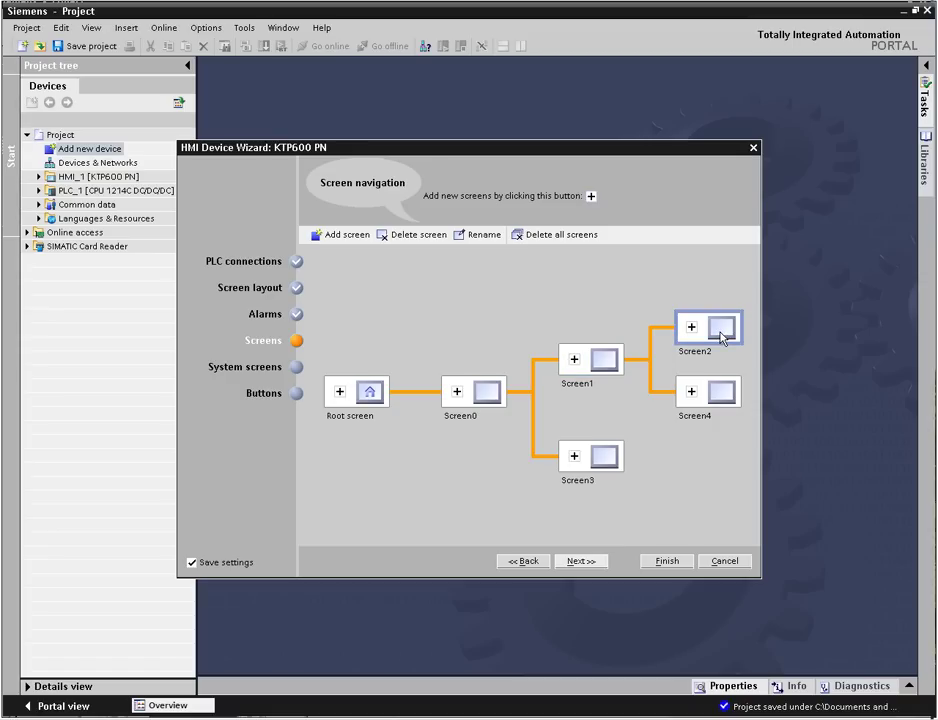
{"action": "left_click", "coordinate": [413, 236]}
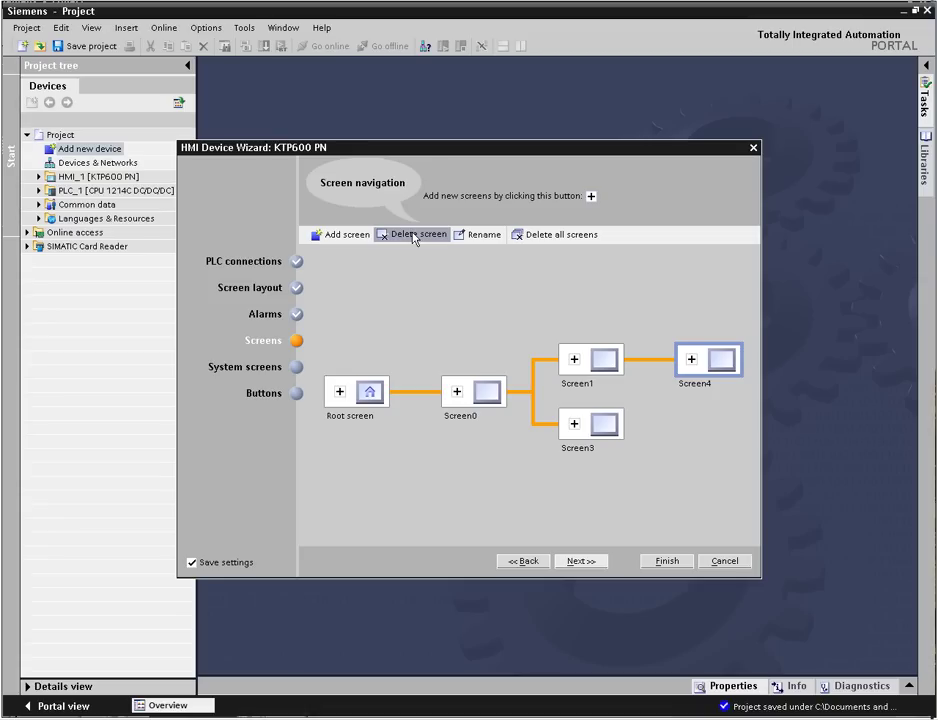
Enable system screens with project information, operating modes, user administration and system information
{"action": "left_click", "coordinate": [298, 368]}
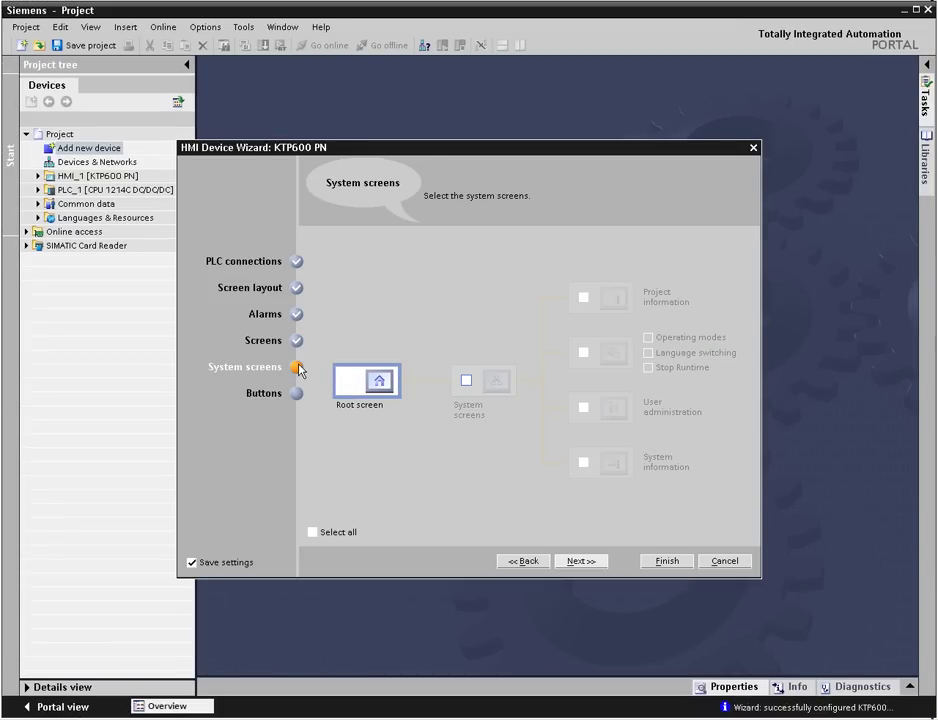
{"action": "left_click", "coordinate": [467, 381]}
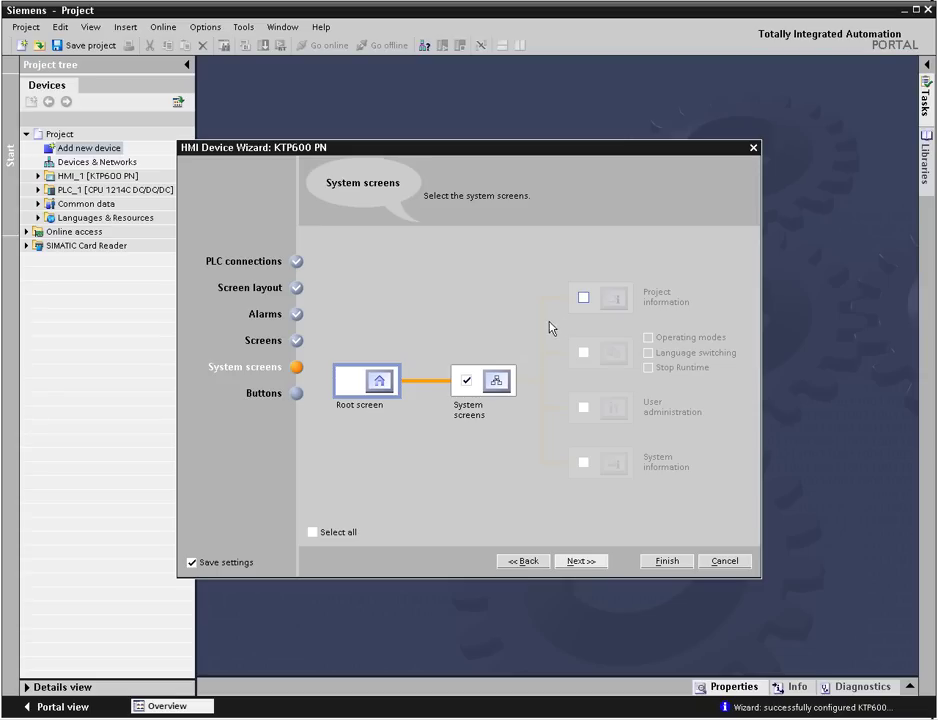
{"action": "left_click", "coordinate": [583, 297]}
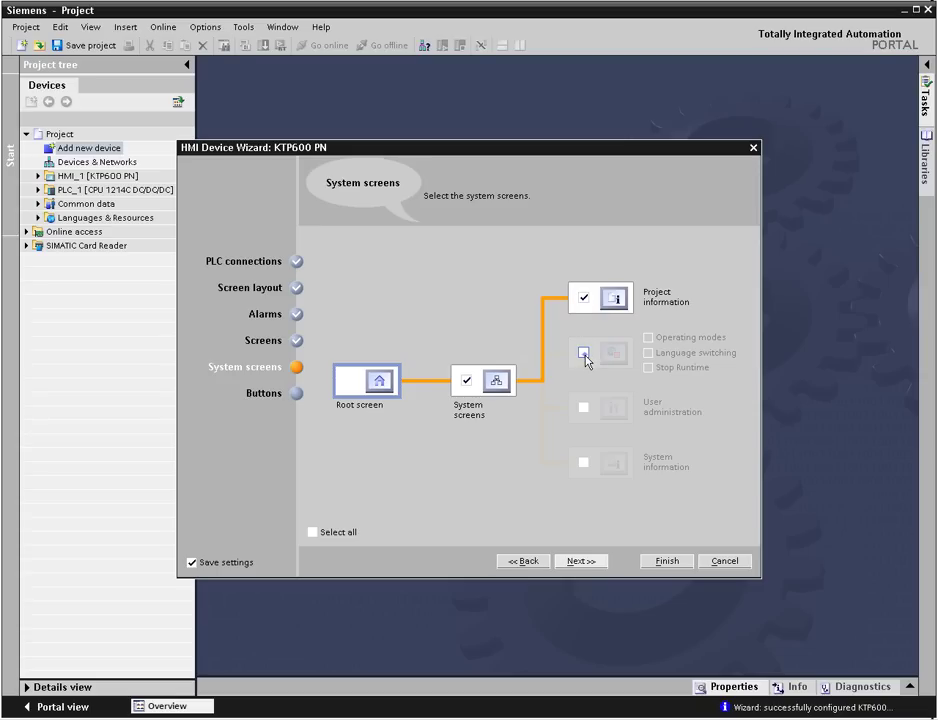
{"action": "left_click", "coordinate": [584, 353]}
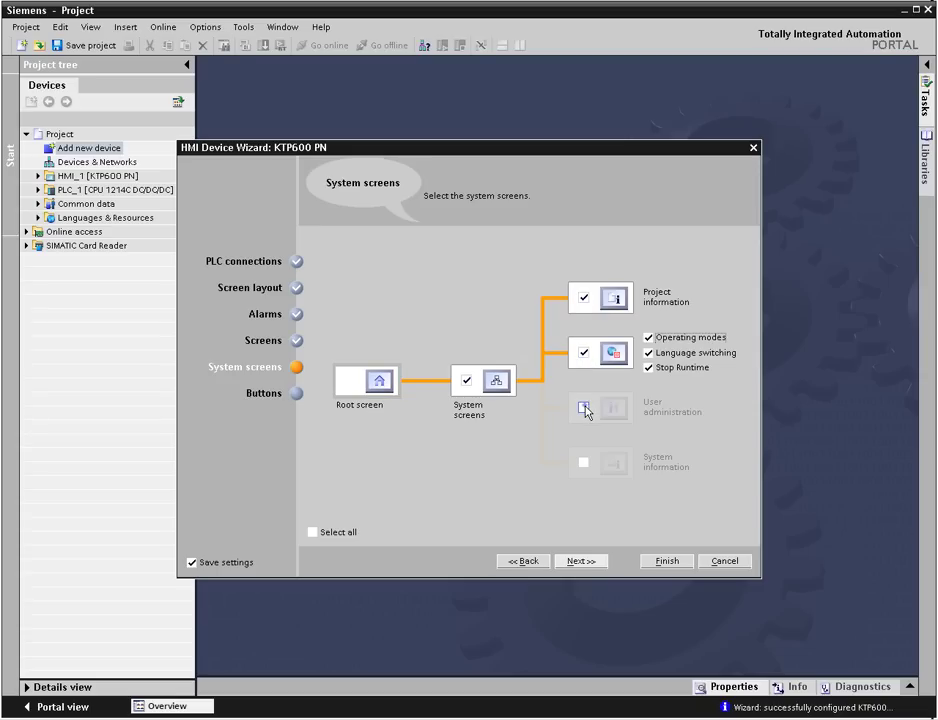
{"action": "left_click", "coordinate": [584, 407]}
{"action": "left_click", "coordinate": [584, 462]}
Place Start screen and Log on buttons at the bottom and Exit on the left, then finish
{"action": "left_click", "coordinate": [583, 562]}
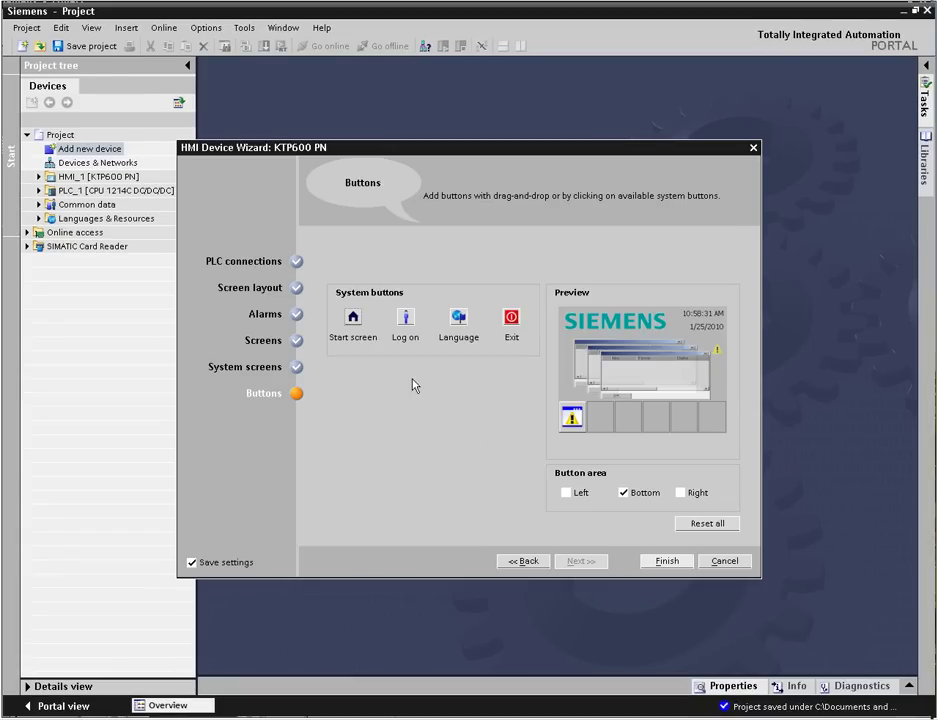
{"action": "left_click_drag", "start_coordinate": [353, 318], "coordinate": [600, 416]}
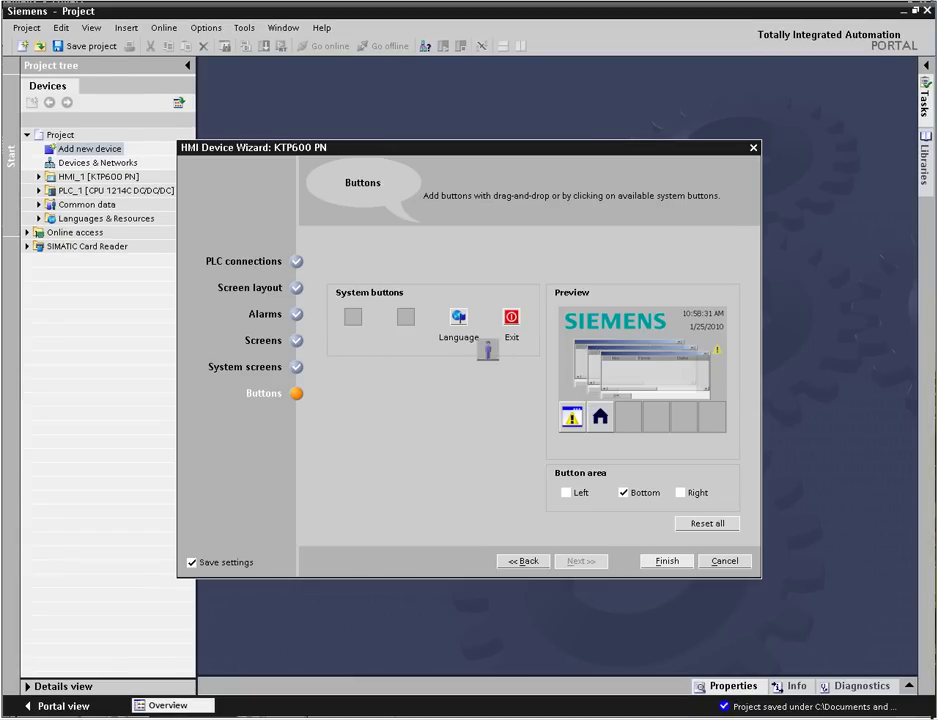
{"action": "left_click_drag", "start_coordinate": [487, 348], "coordinate": [712, 416]}
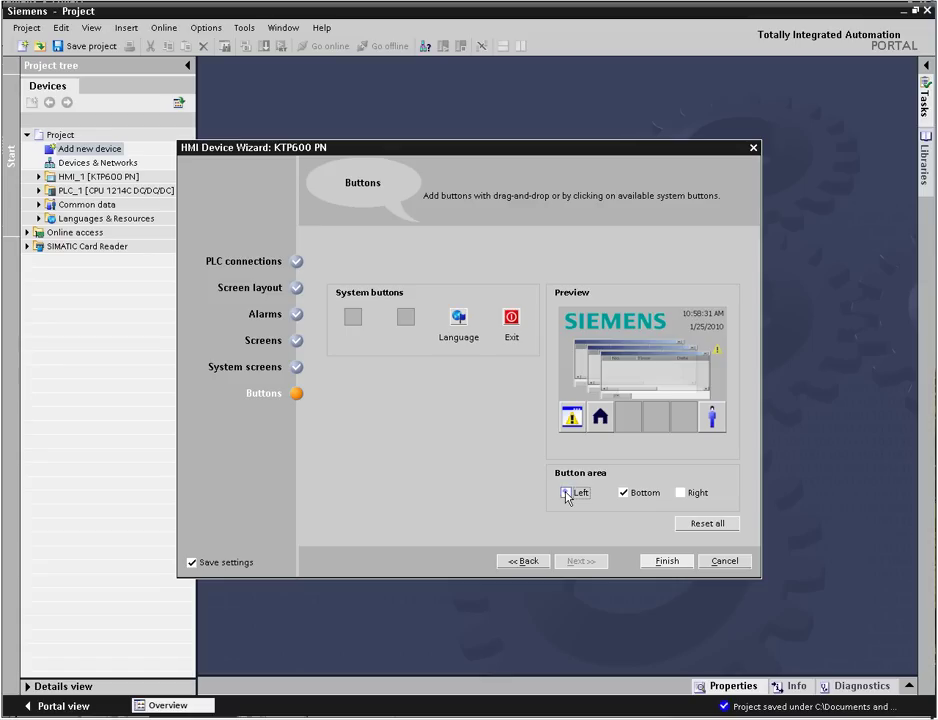
{"action": "left_click", "coordinate": [566, 493]}
{"action": "left_click", "coordinate": [511, 319]}
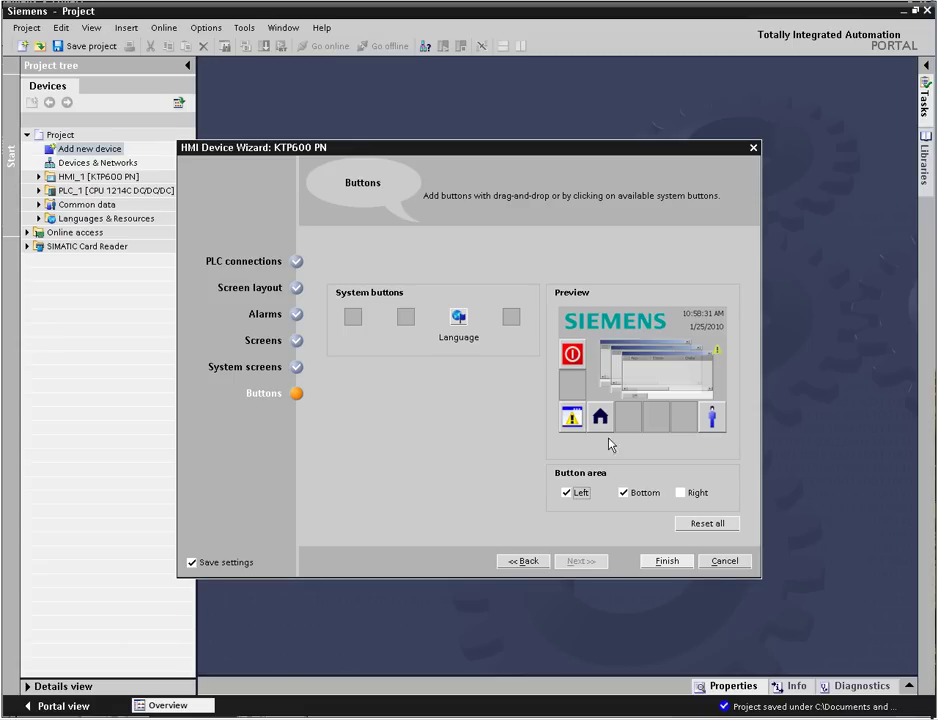
{"action": "left_click", "coordinate": [662, 562]}
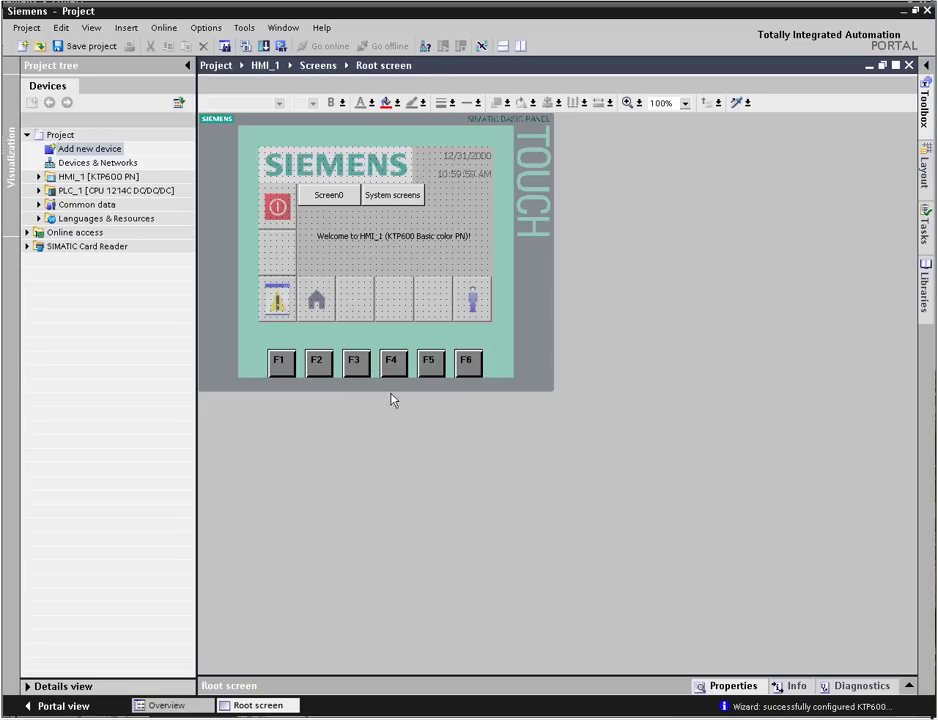
Expand HMI_1 > Screens > Screen management > Templates and open Template_1
{"action": "left_click", "coordinate": [39, 176]}
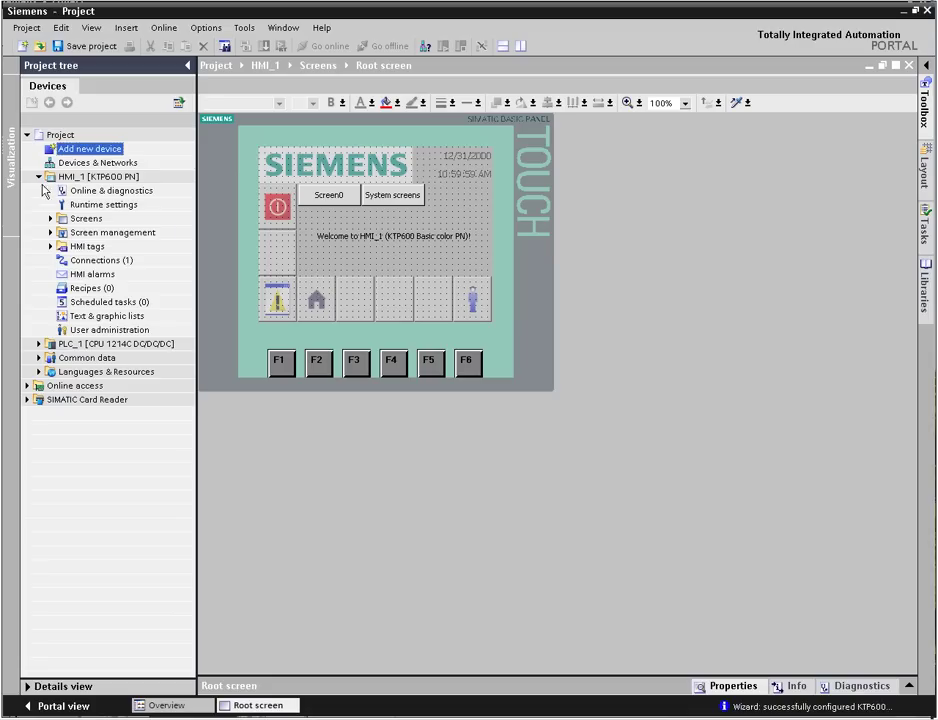
{"action": "left_click", "coordinate": [51, 218]}
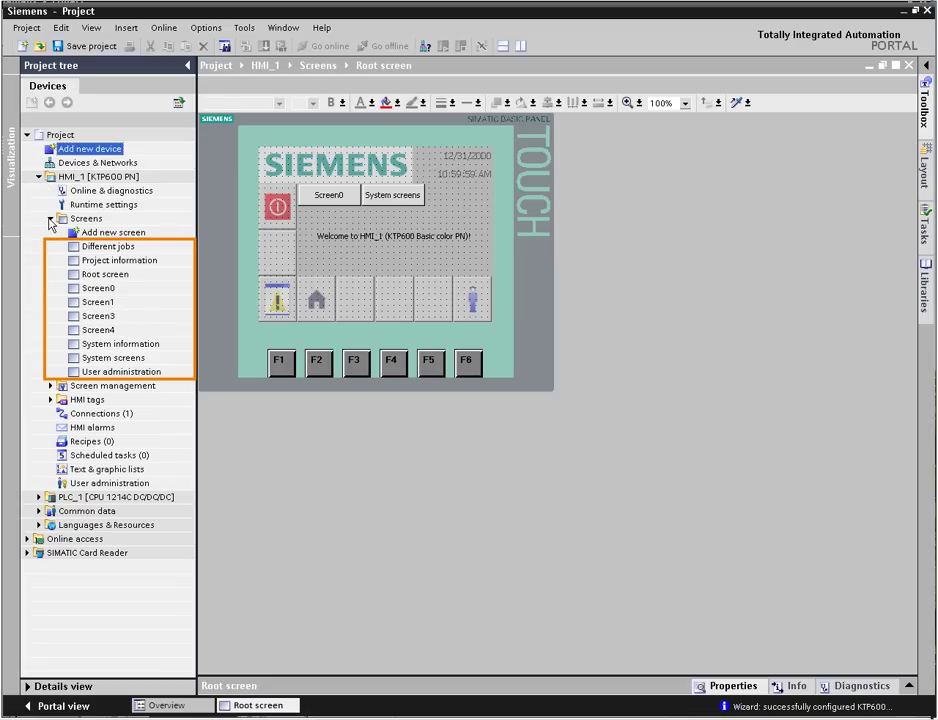
{"action": "left_click", "coordinate": [51, 386]}
{"action": "left_click", "coordinate": [63, 399]}
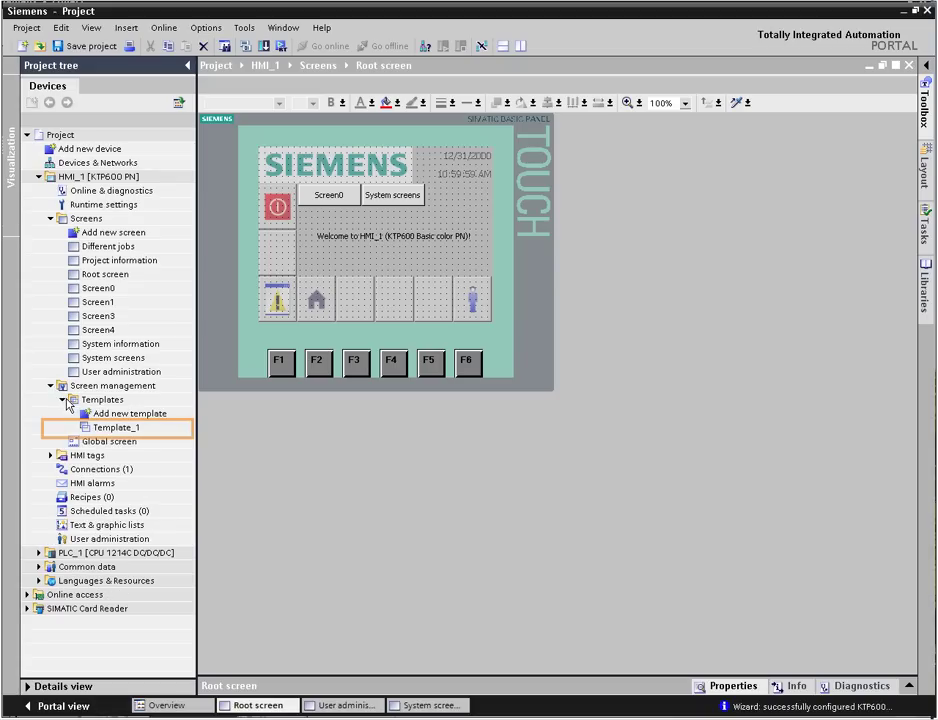
{"action": "double_click", "coordinate": [111, 429]}
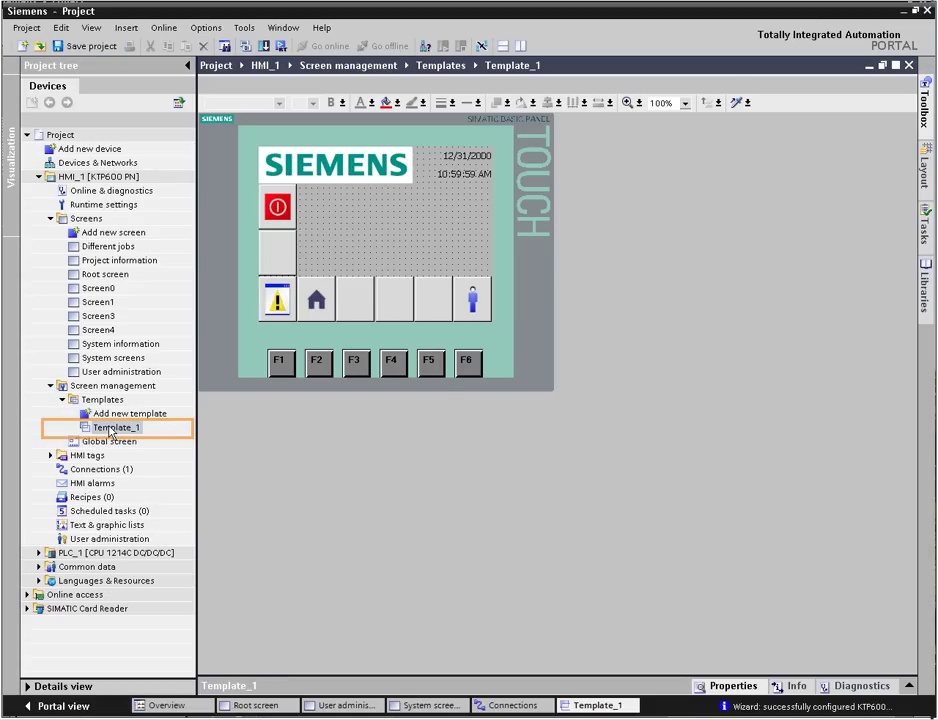
Open the User administration, System screens and Root screen screens in the editor
{"action": "double_click", "coordinate": [126, 372]}
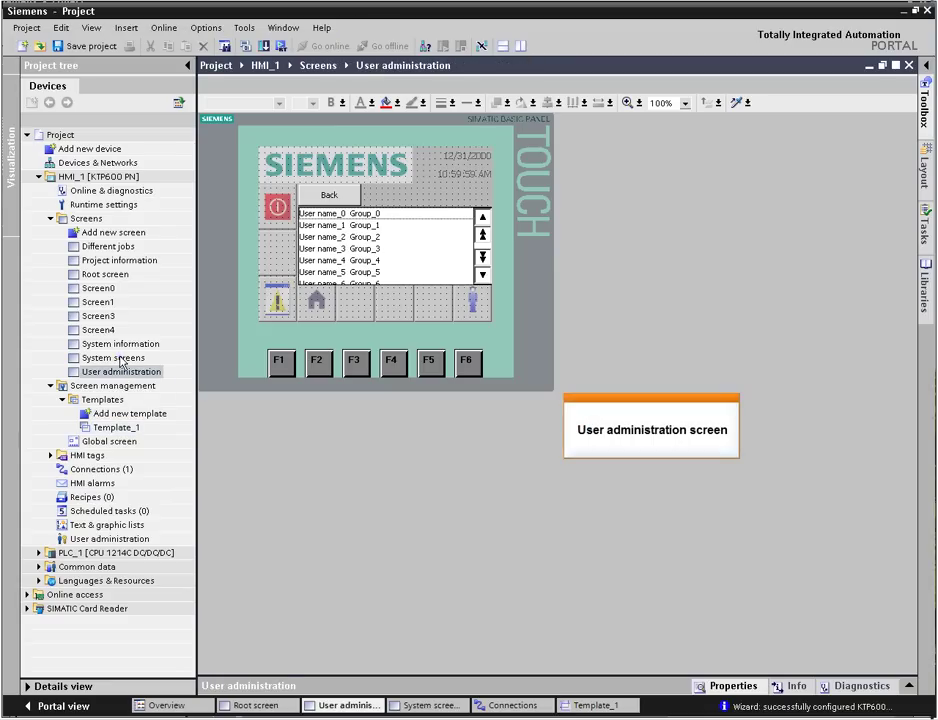
{"action": "double_click", "coordinate": [118, 359]}
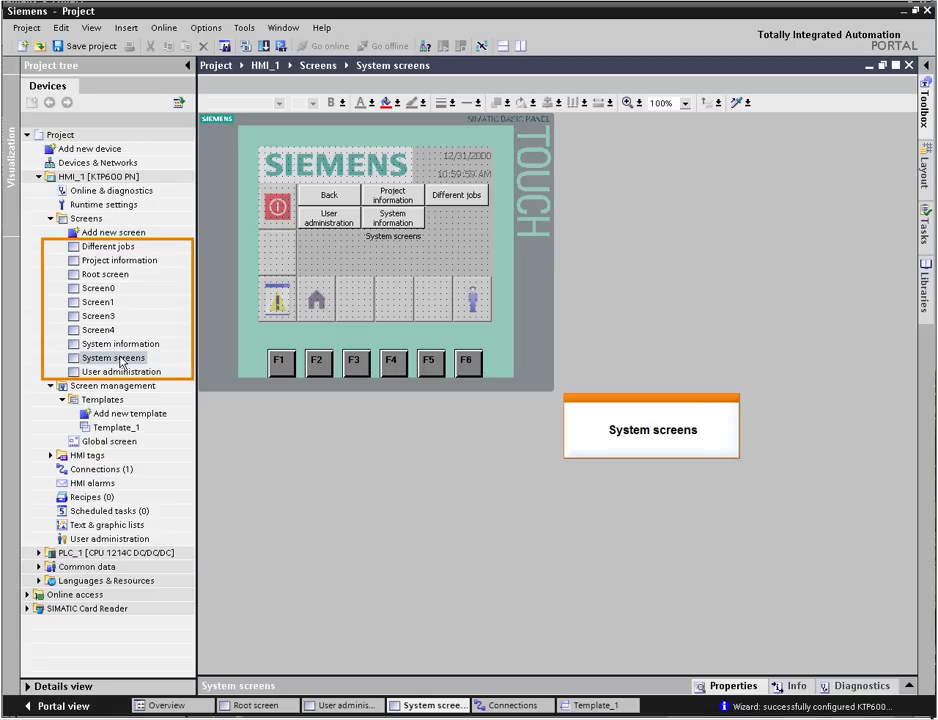
{"action": "double_click", "coordinate": [99, 277]}
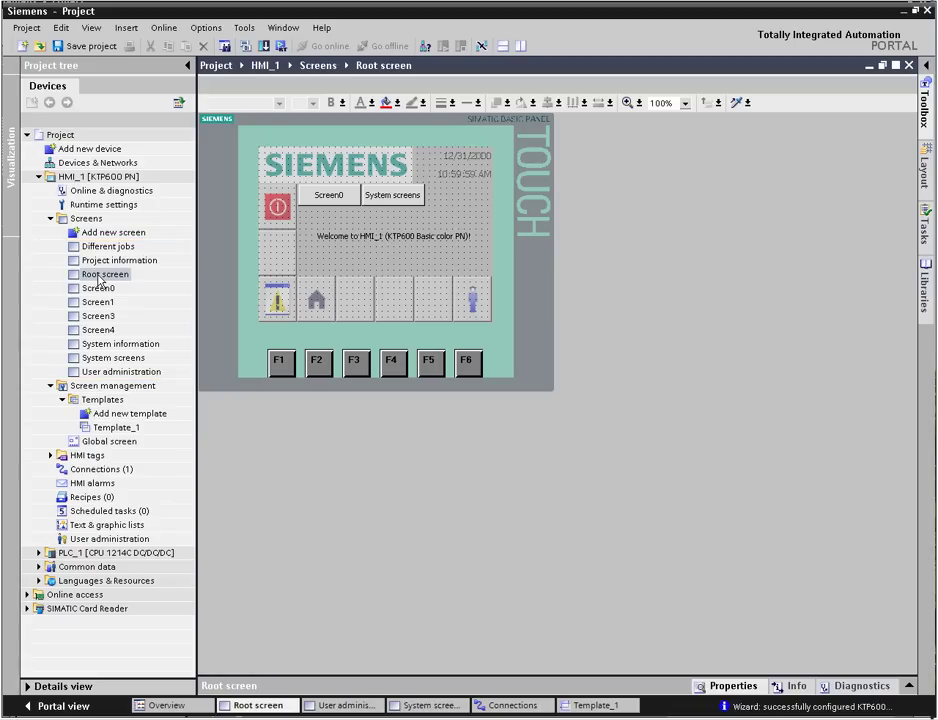
Open HMI_1's Connections editor to view HMI_connection_1 to PLC_1
{"action": "double_click", "coordinate": [107, 469]}
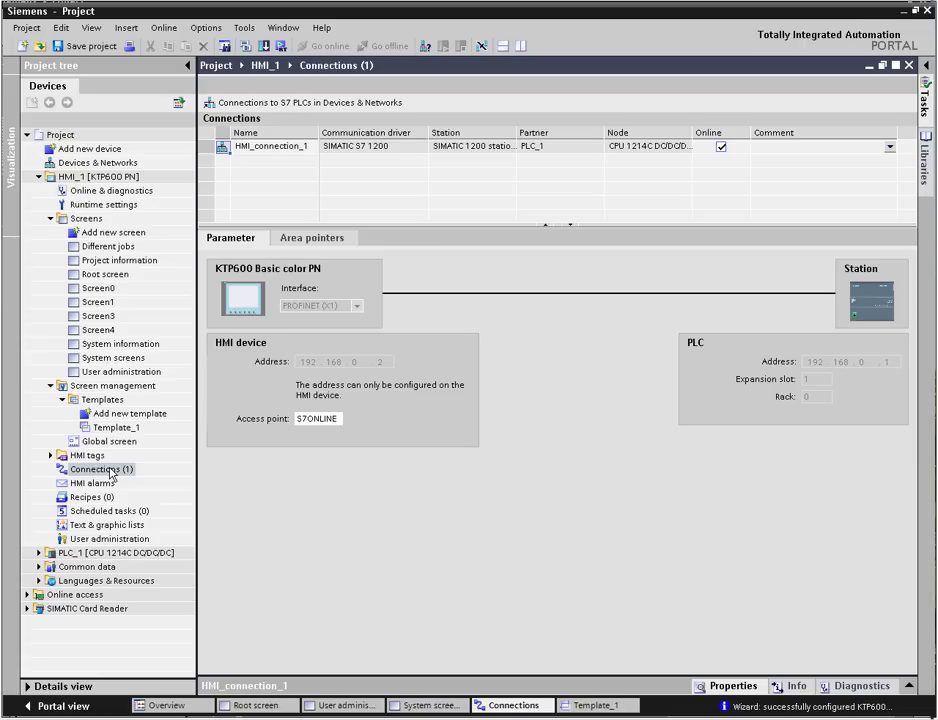